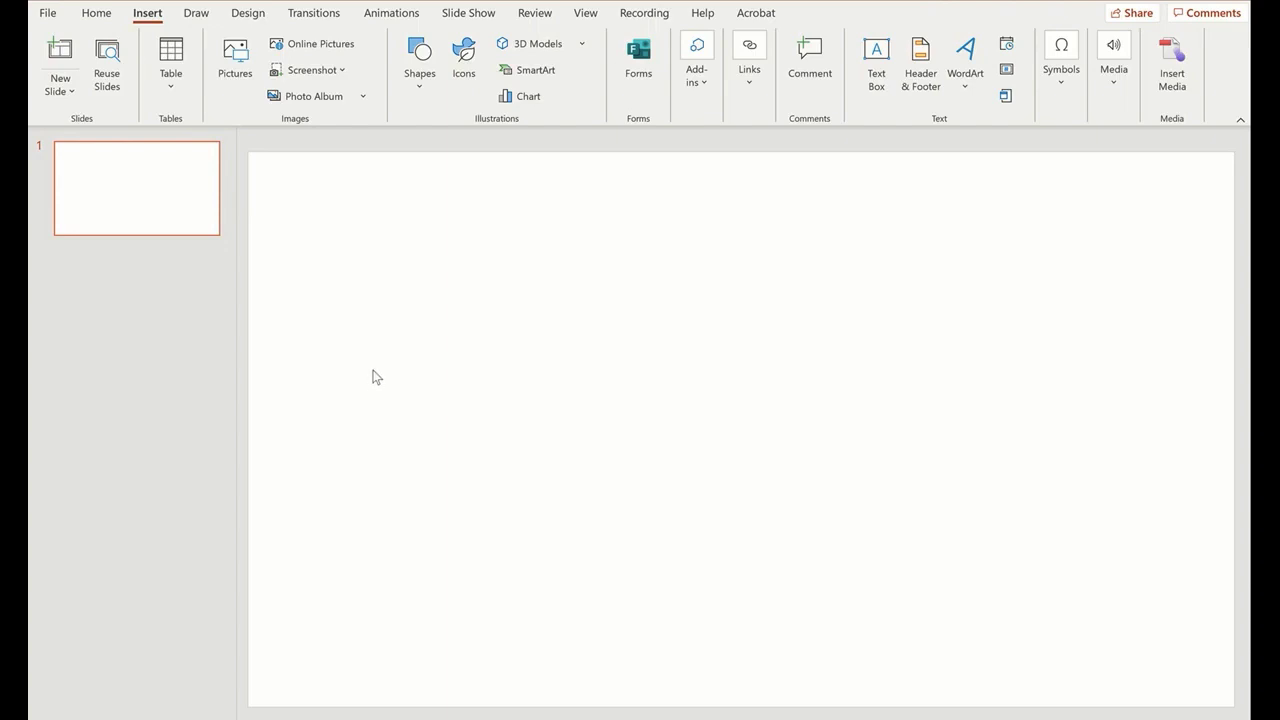
Step: Insert the first protractor result from an Online Pictures search for 'protractor png'
left_click(302, 45)
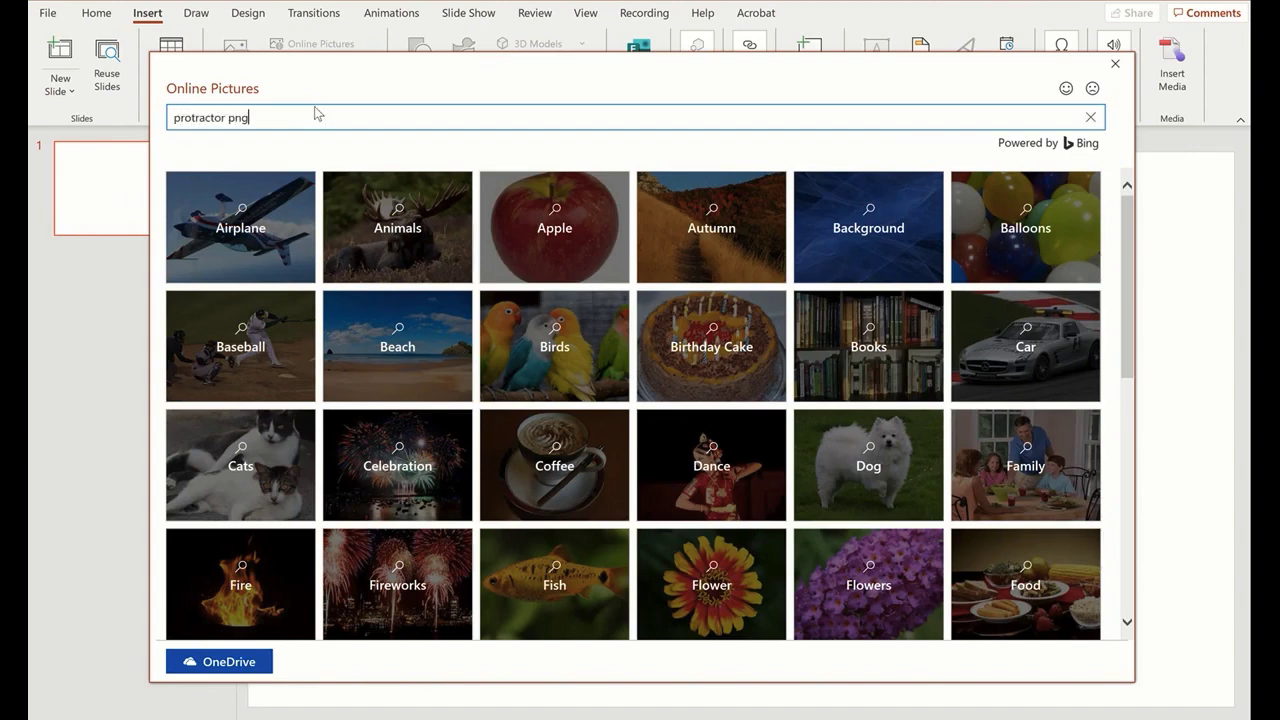
key("Return")
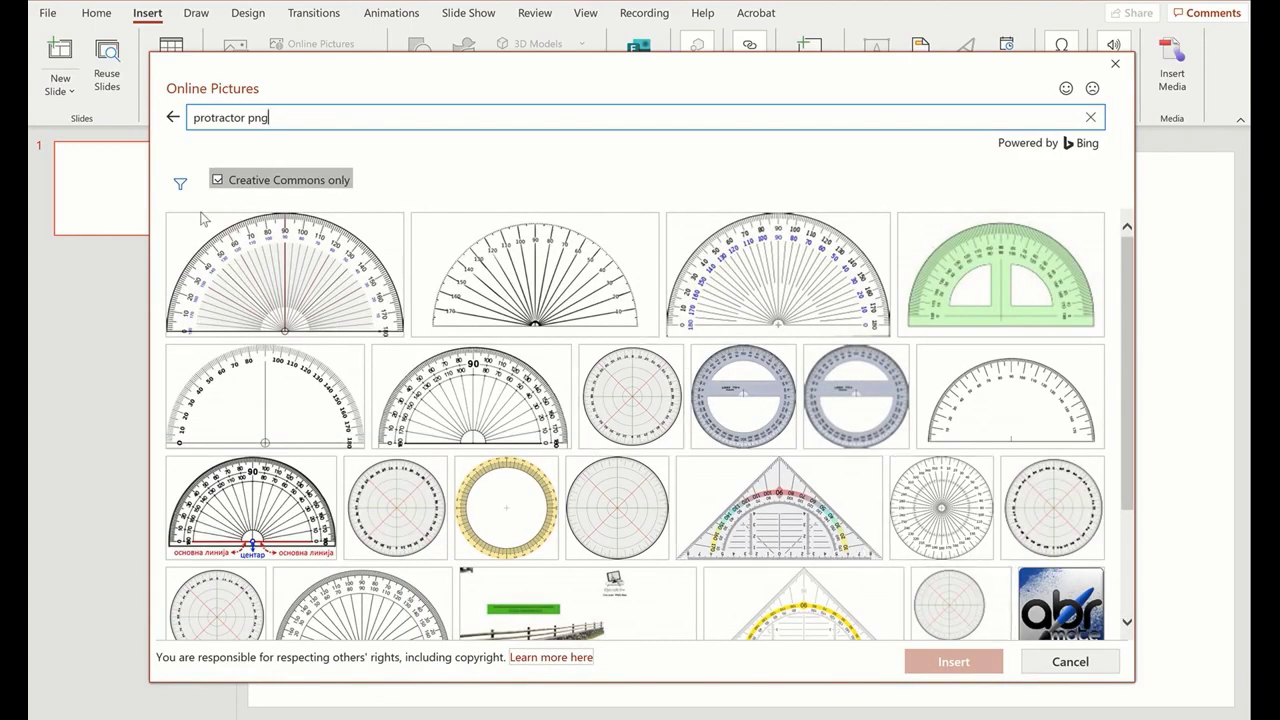
left_click(340, 315)
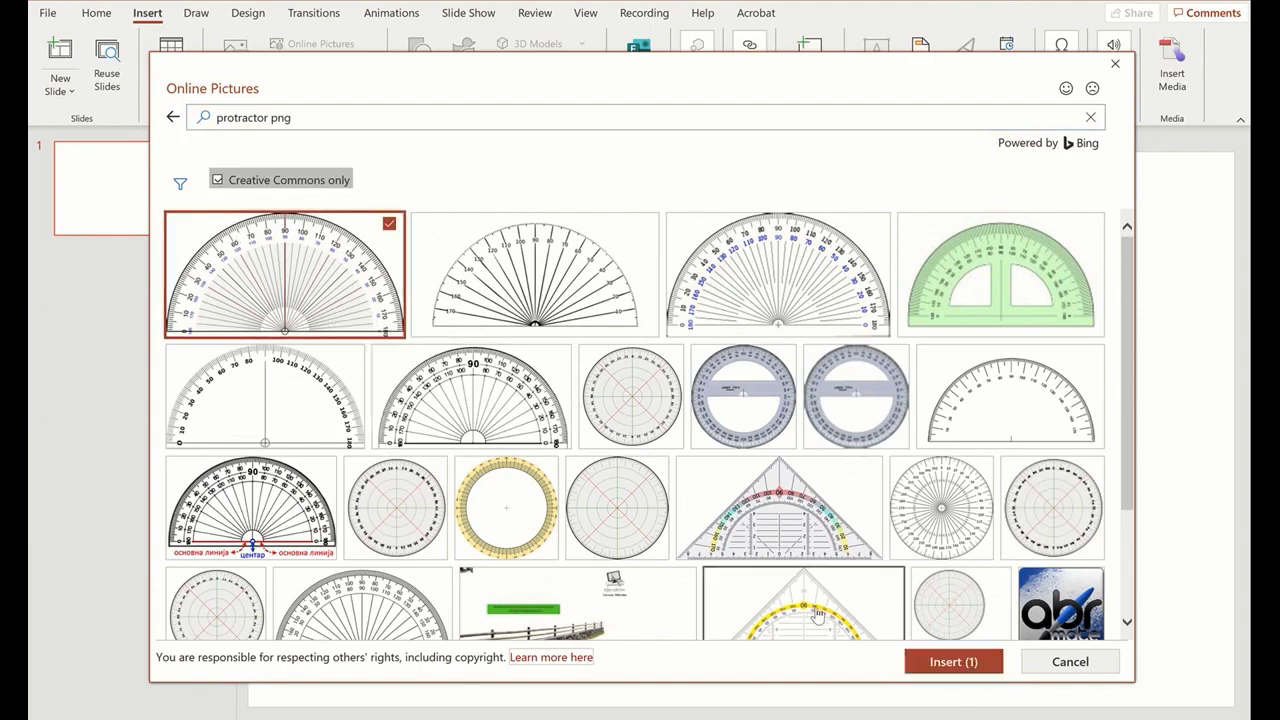
left_click(948, 665)
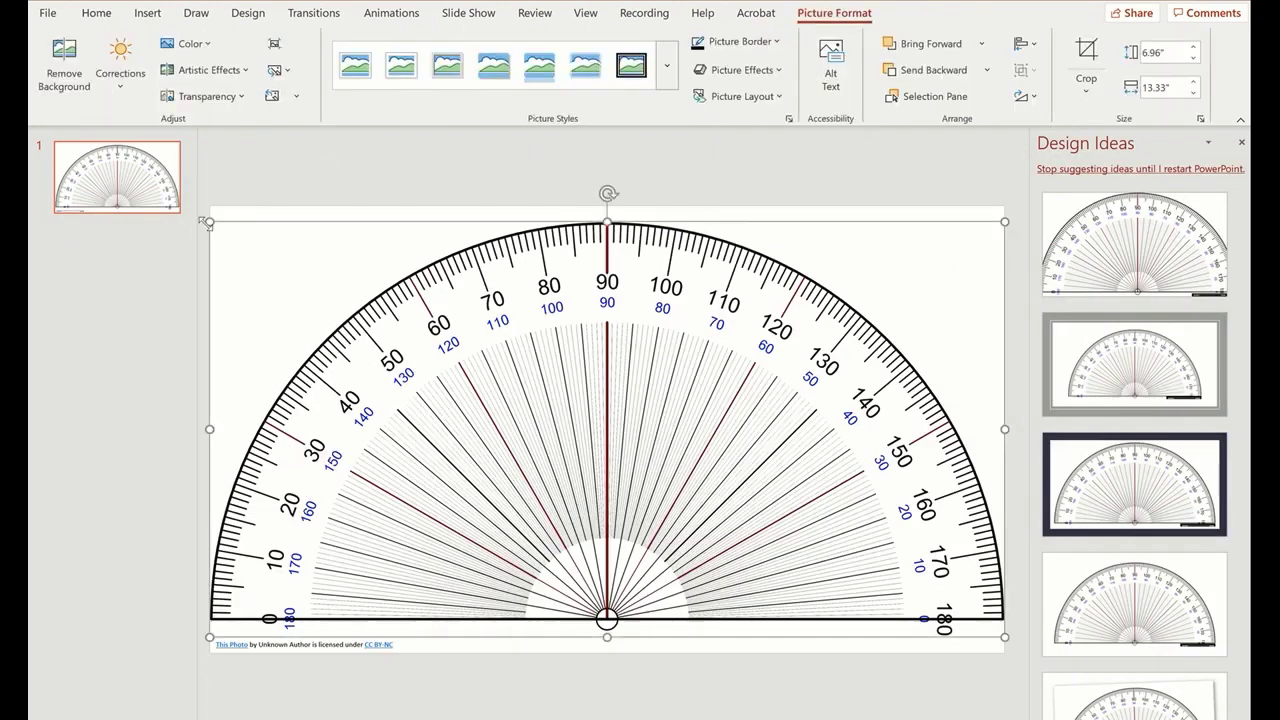
Step: Shrink the protractor to about 3.48 × 6.67 inches, delete its credit caption, and move it lower right
left_click_drag(214, 226, 669, 429)
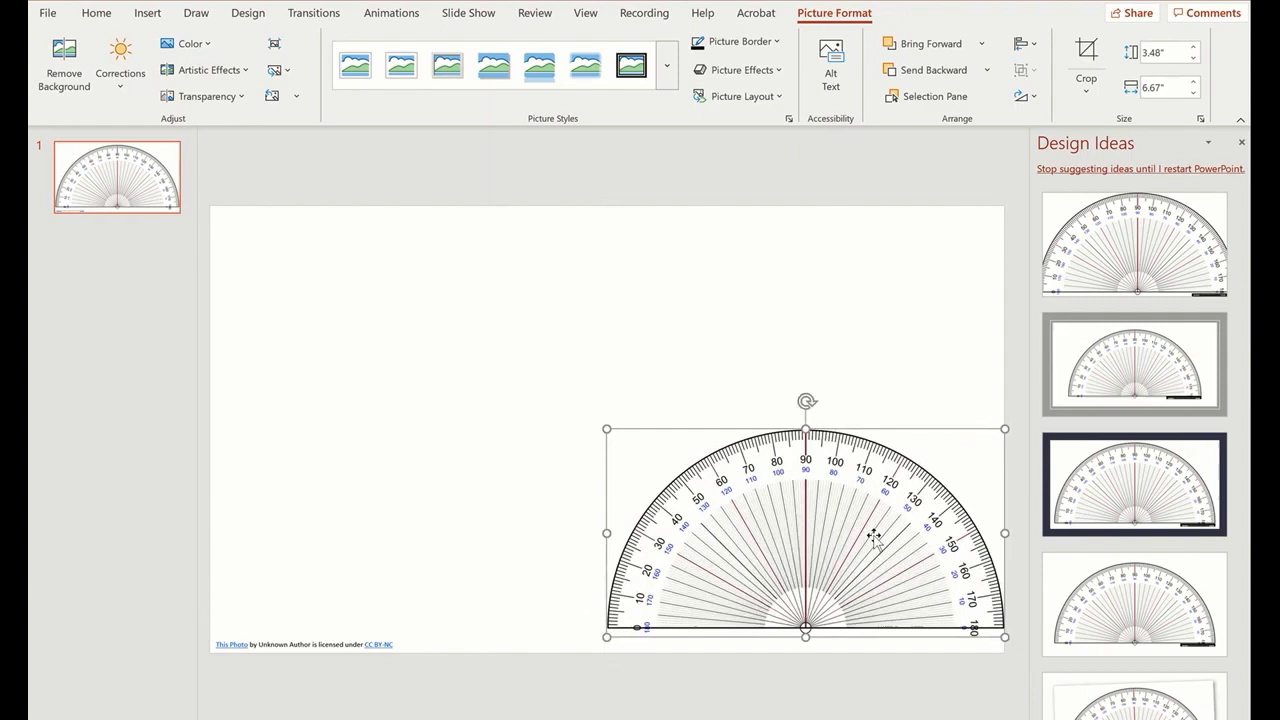
left_click_drag(874, 531, 685, 389)
left_click(371, 640)
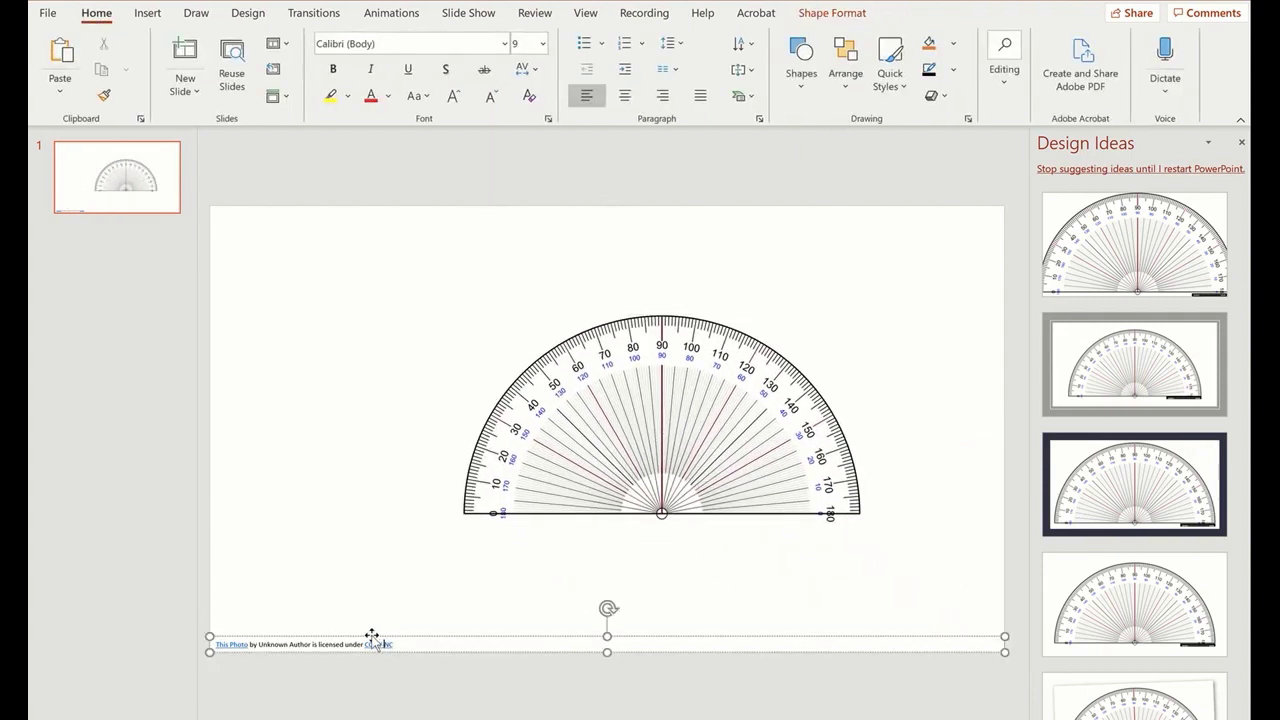
key("Delete")
left_click_drag(623, 434, 736, 548)
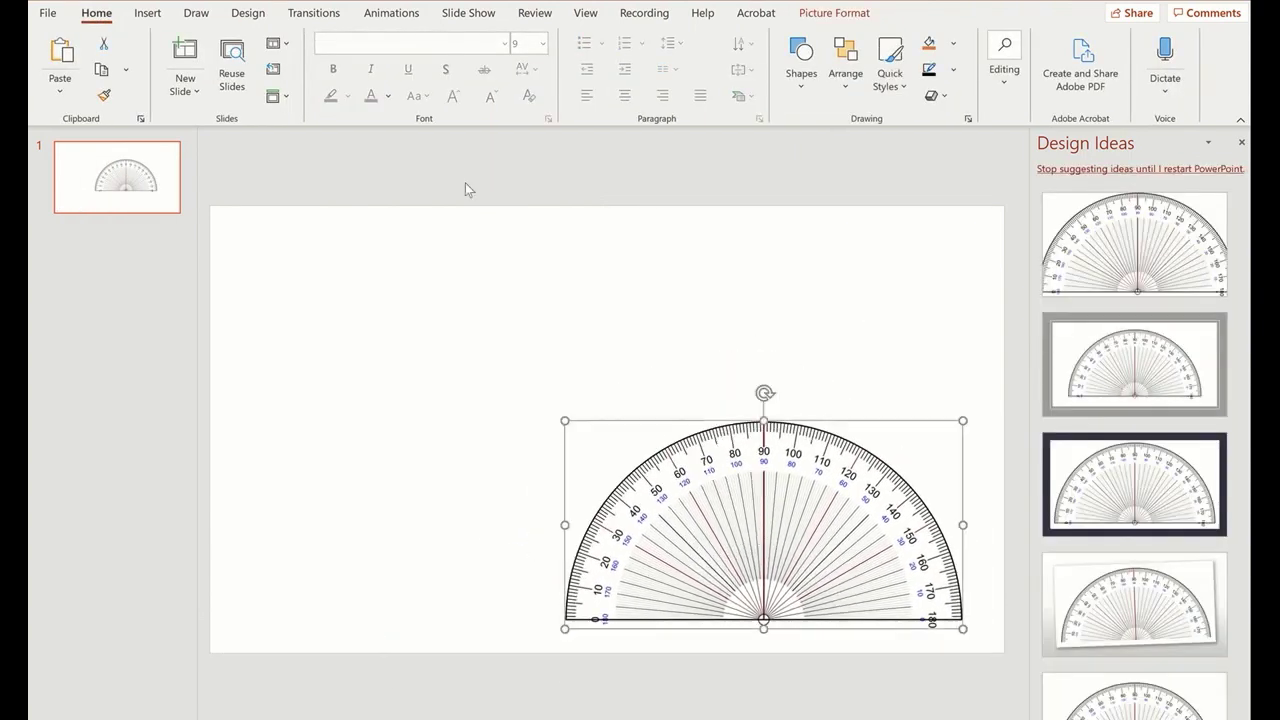
left_click(148, 15)
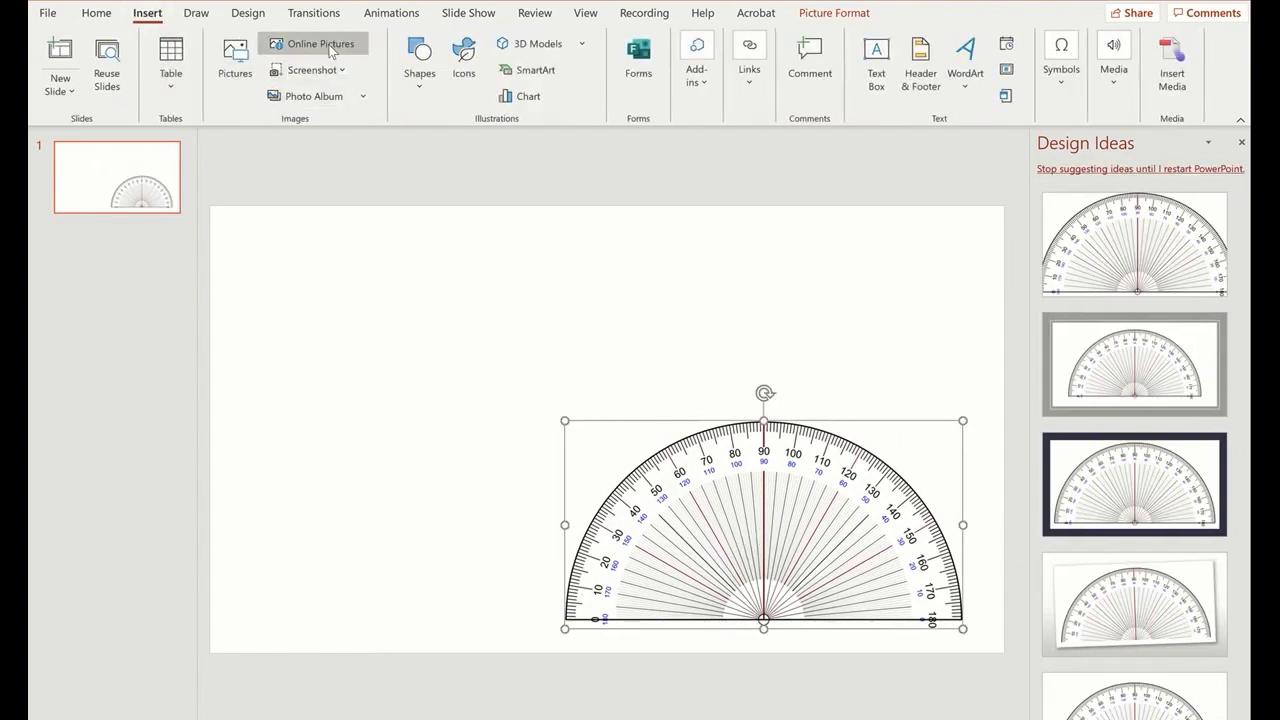
Step: Draw a horizontal arrow left of the protractor and make it black, 4½ pt
left_click(428, 91)
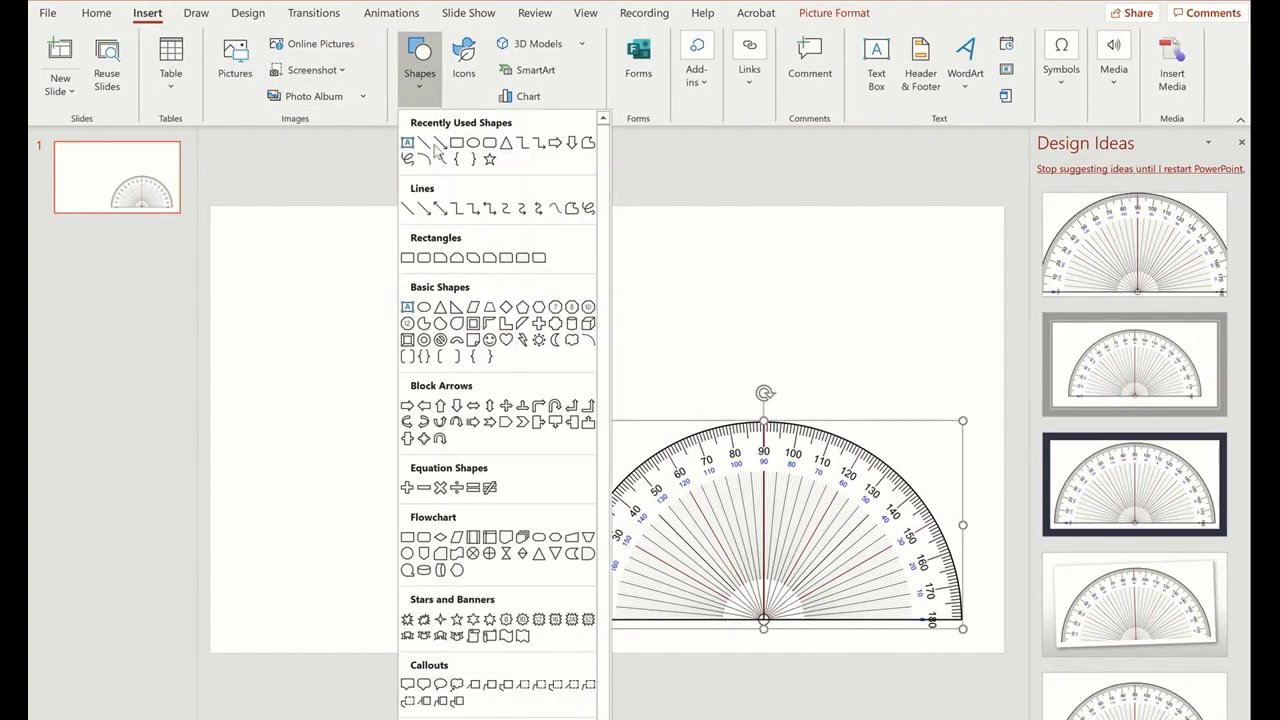
left_click(439, 145)
left_click_drag(264, 540, 516, 538)
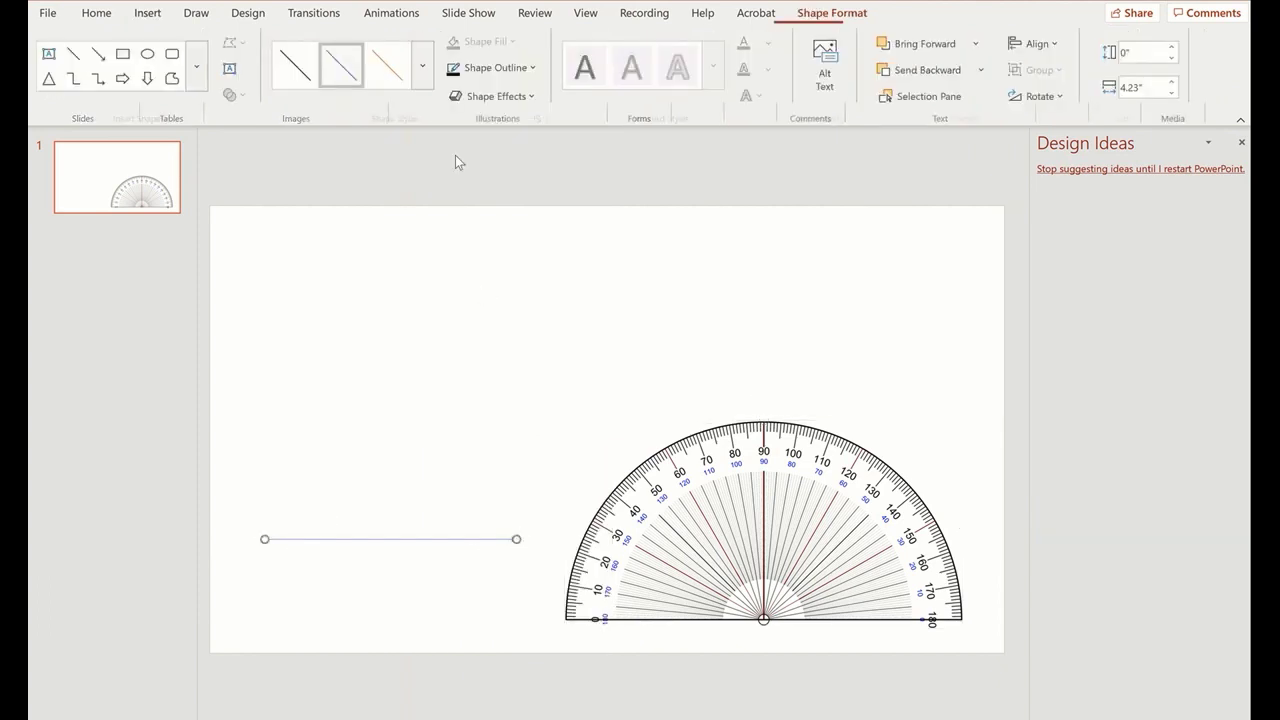
left_click(490, 70)
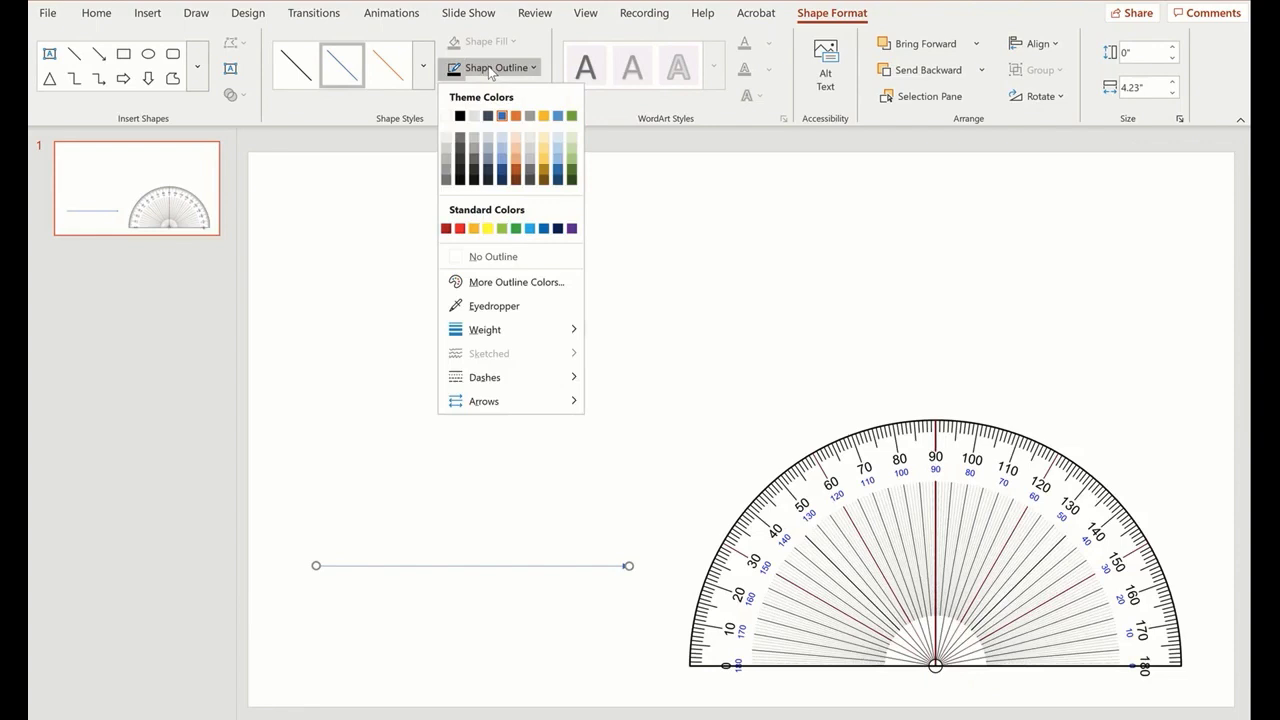
left_click(466, 117)
left_click(487, 70)
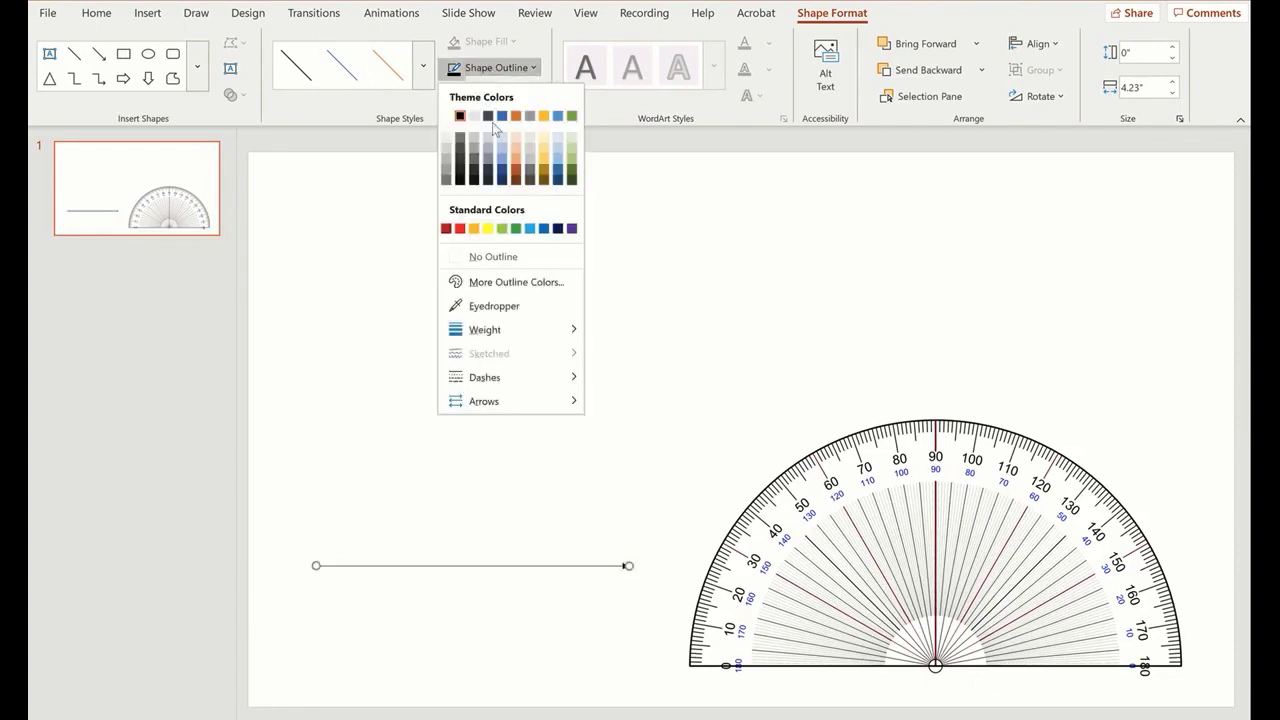
mouse_move(510, 329)
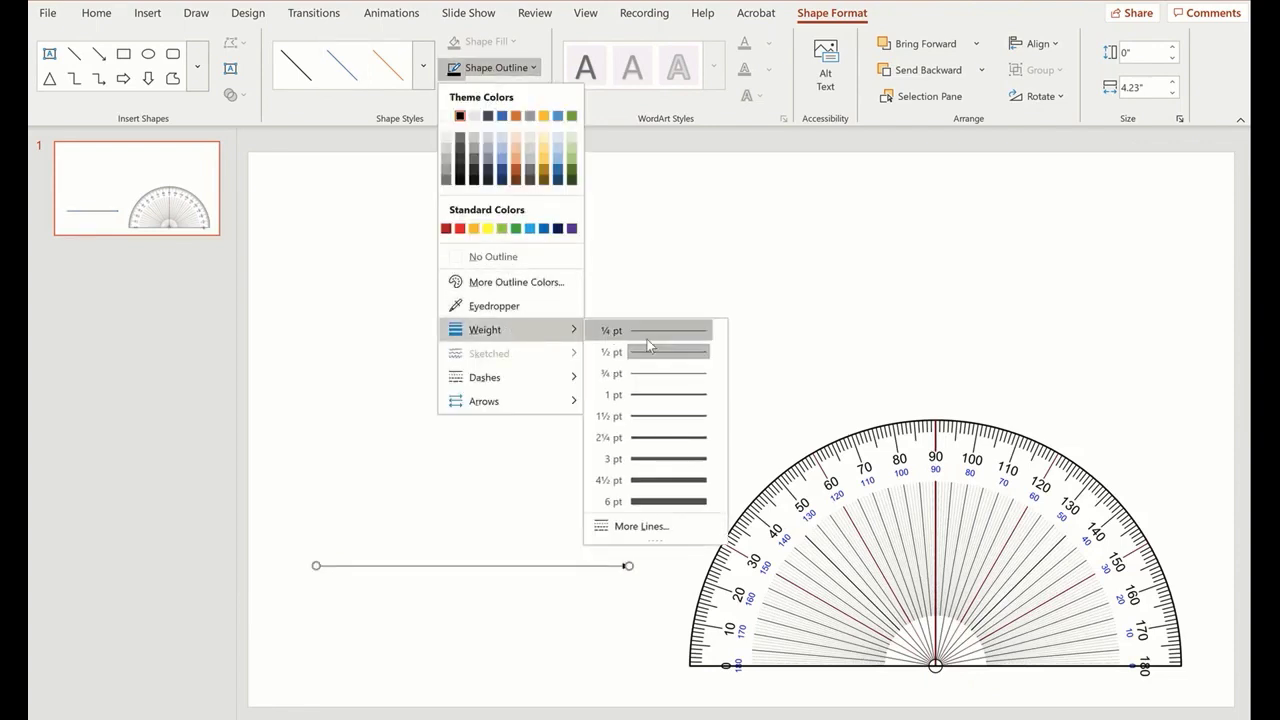
left_click(650, 480)
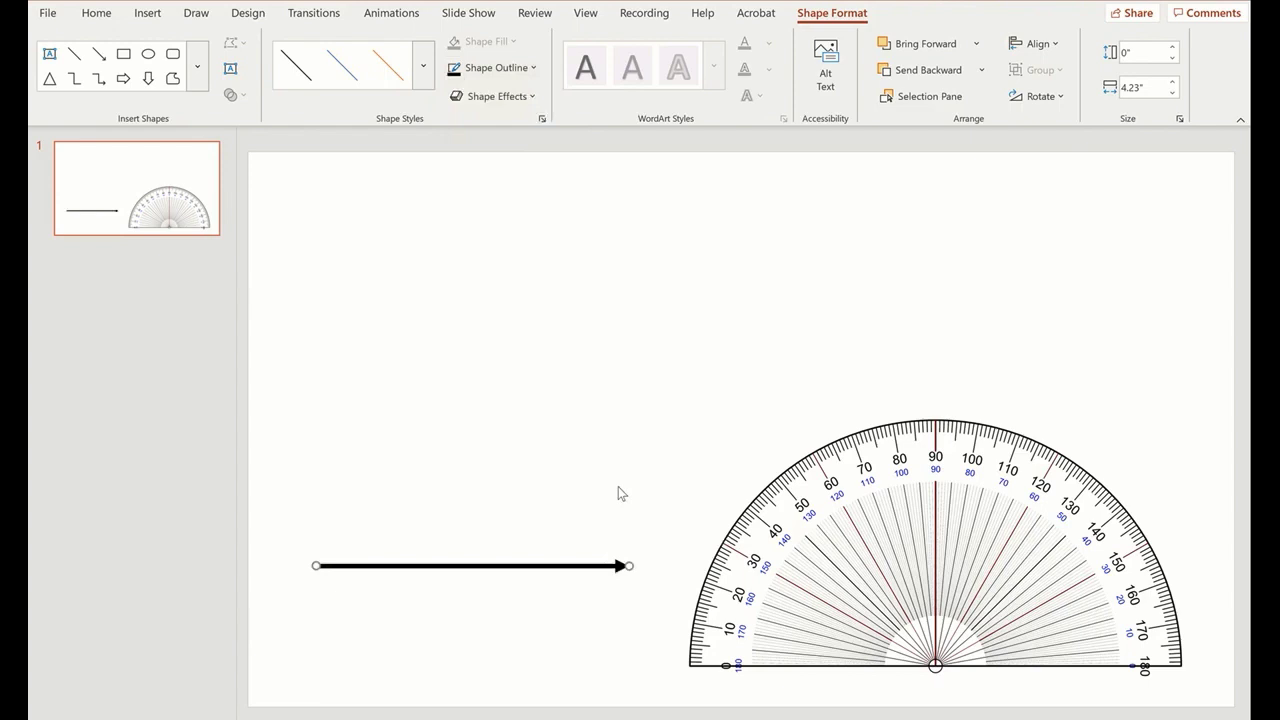
Step: Duplicate the arrow over the original and swing the copy's head upward to form an angle
key("ctrl+d")
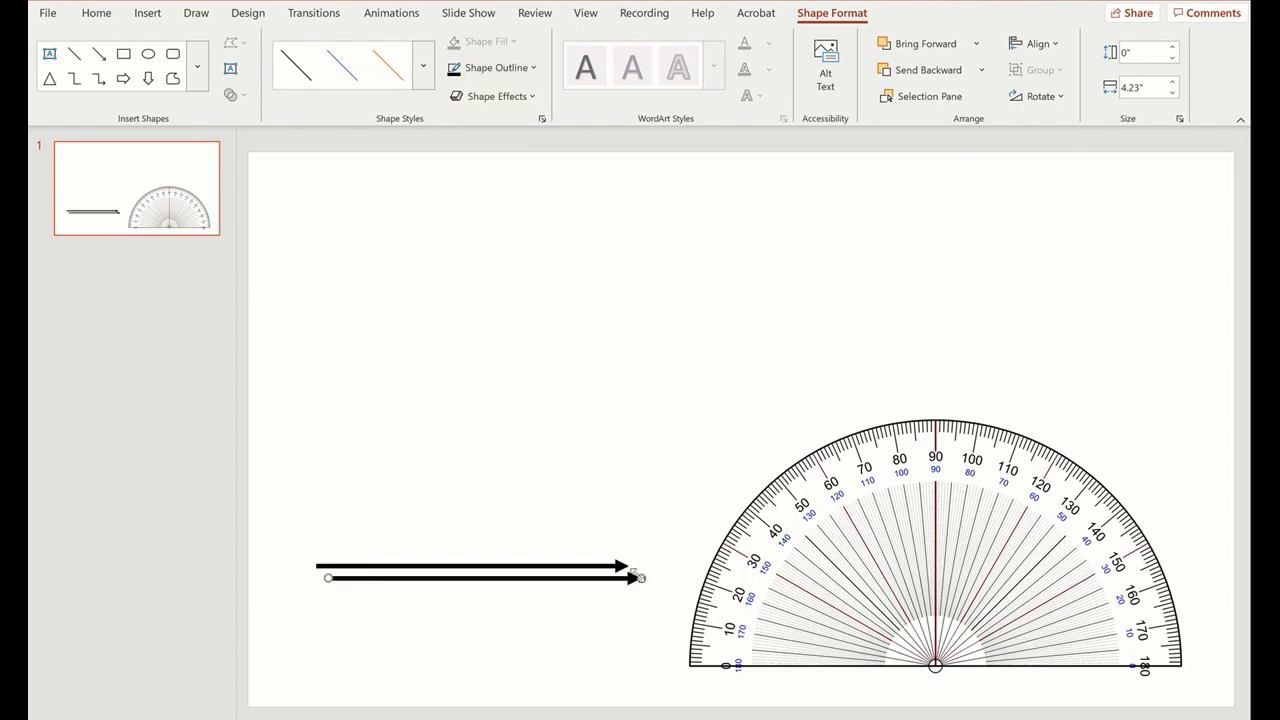
left_click_drag(497, 572, 488, 565)
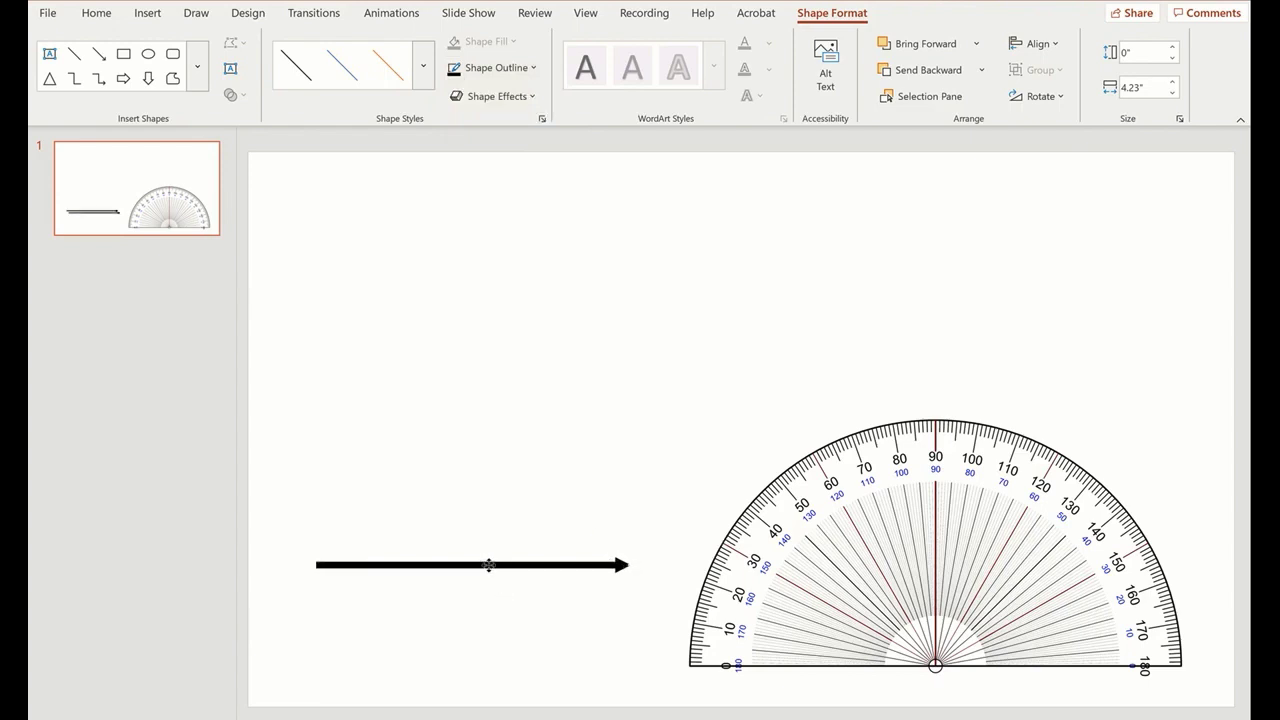
left_click_drag(626, 565, 580, 385)
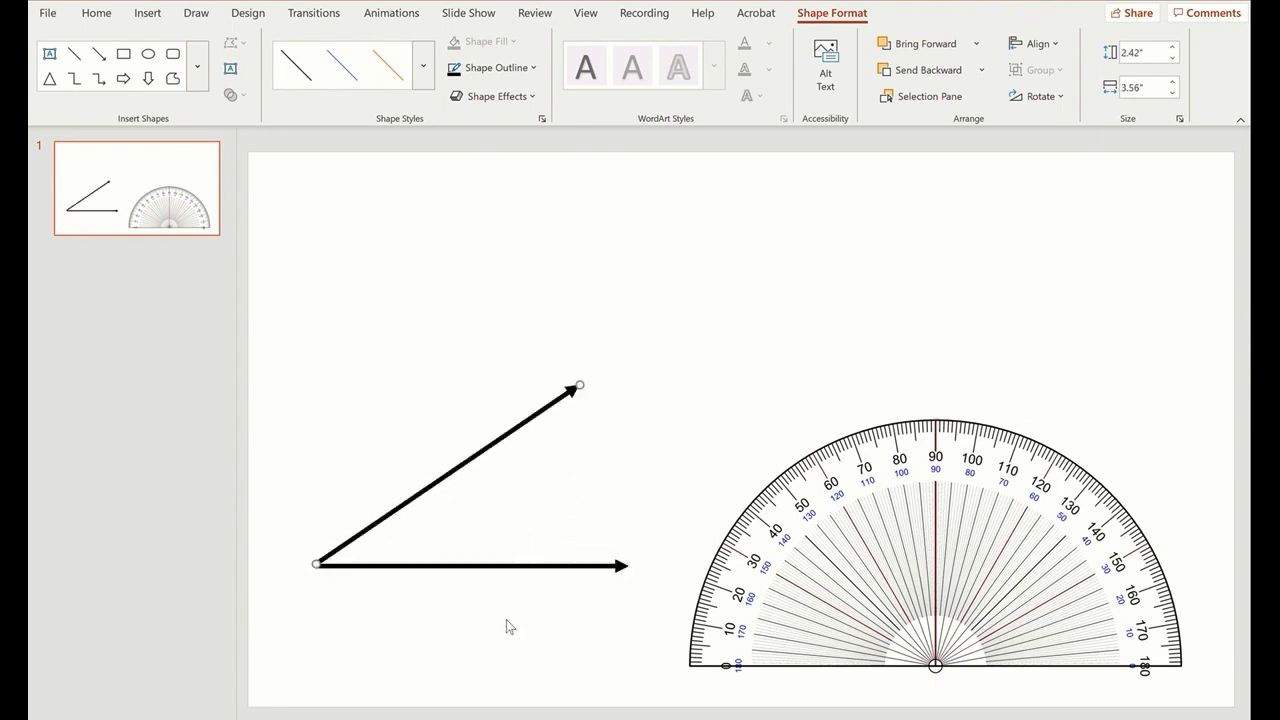
Step: Move both arrows onto the protractor and align its centre hole under their shared vertex
left_click(451, 566, "shift")
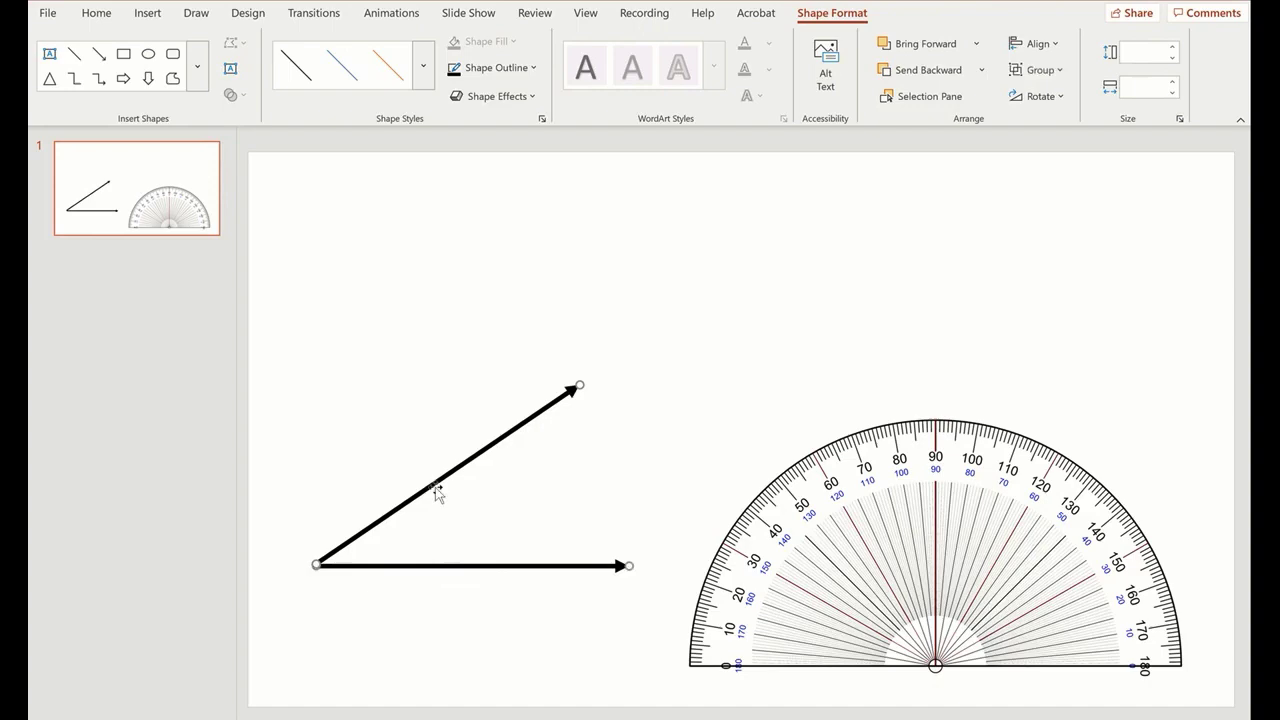
left_click_drag(436, 487, 849, 398)
left_click_drag(868, 580, 669, 402)
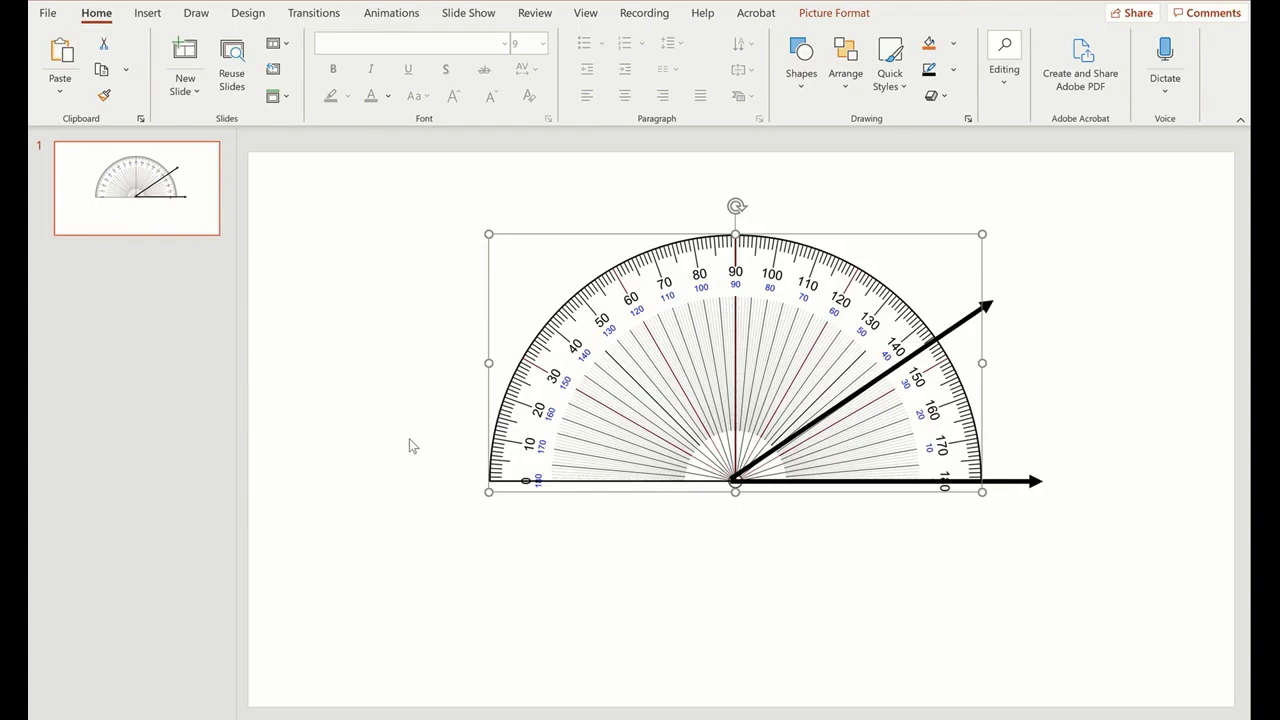
left_click_drag(645, 402, 635, 397)
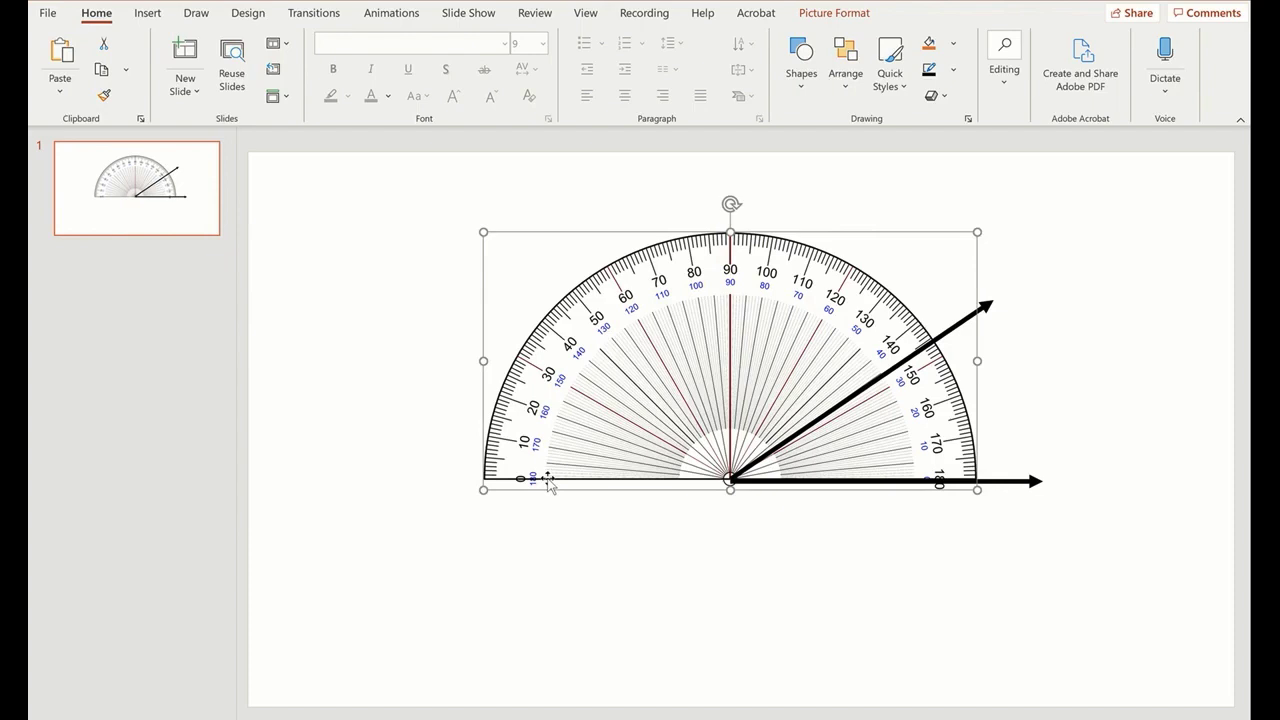
left_click(644, 13)
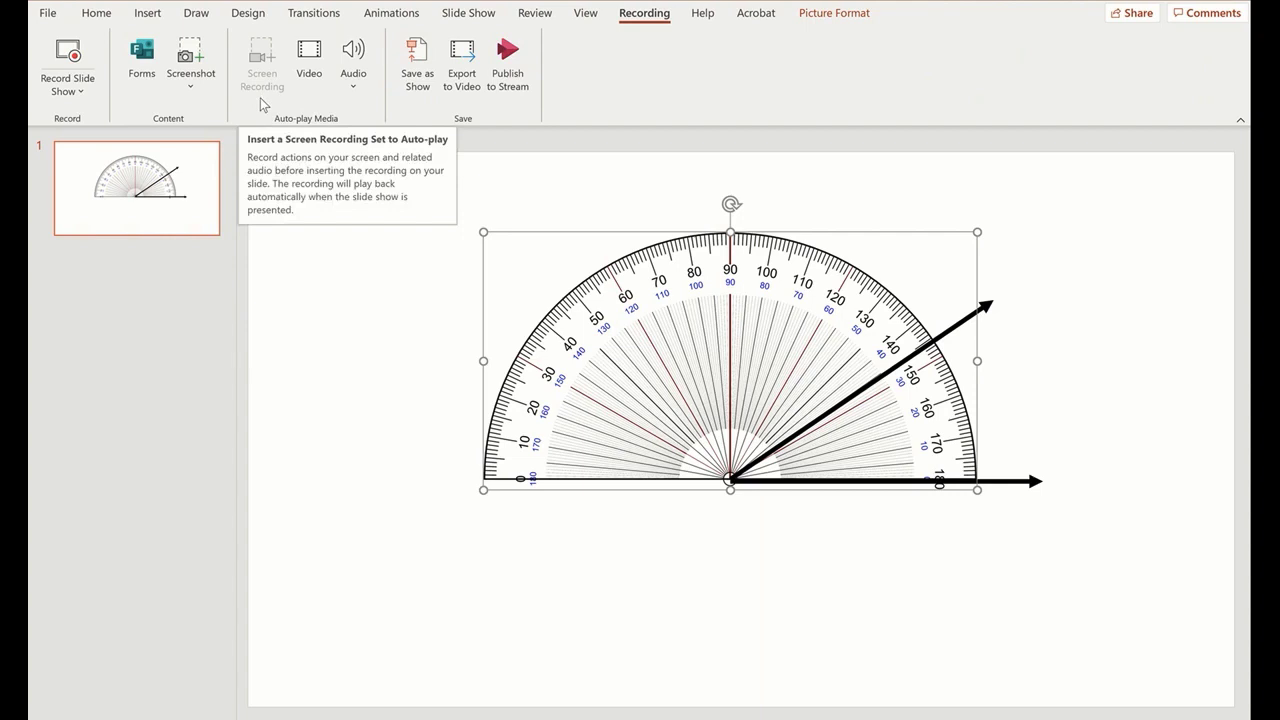
left_click(325, 338)
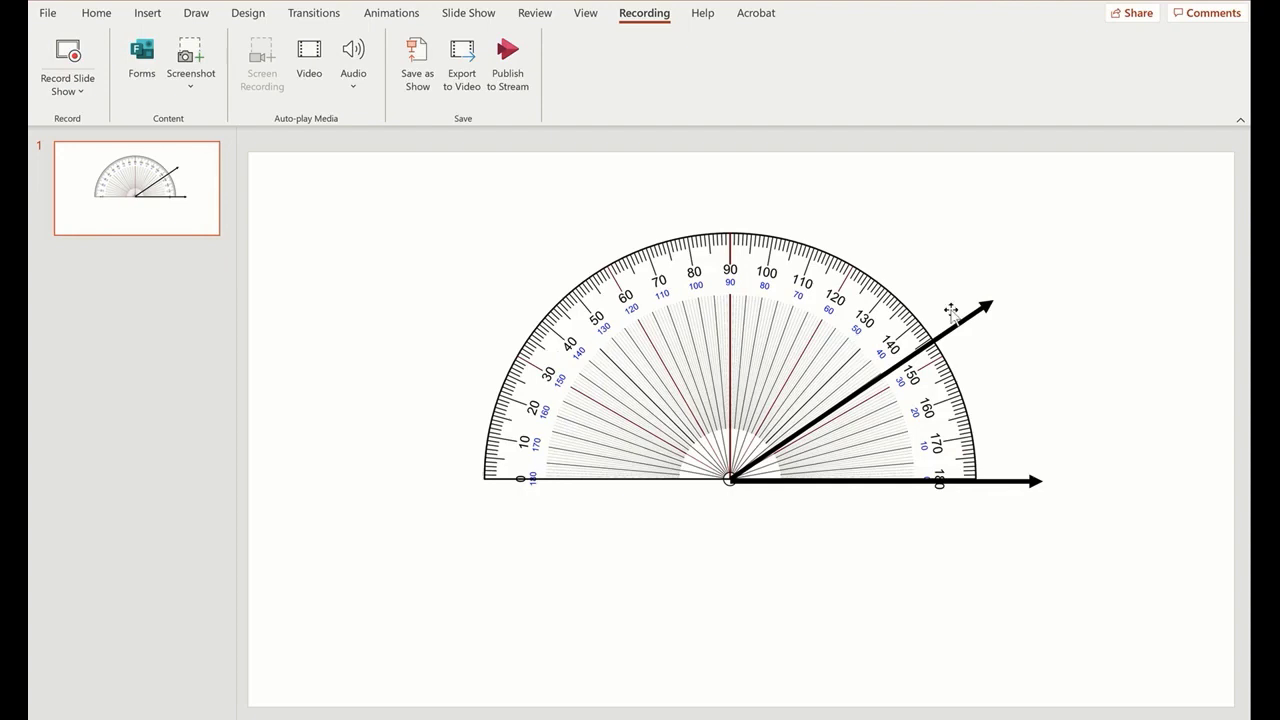
Step: Swing the upper arrow's tip up and left to the protractor's 60° mark
left_click(990, 305)
left_click_drag(995, 300, 882, 220)
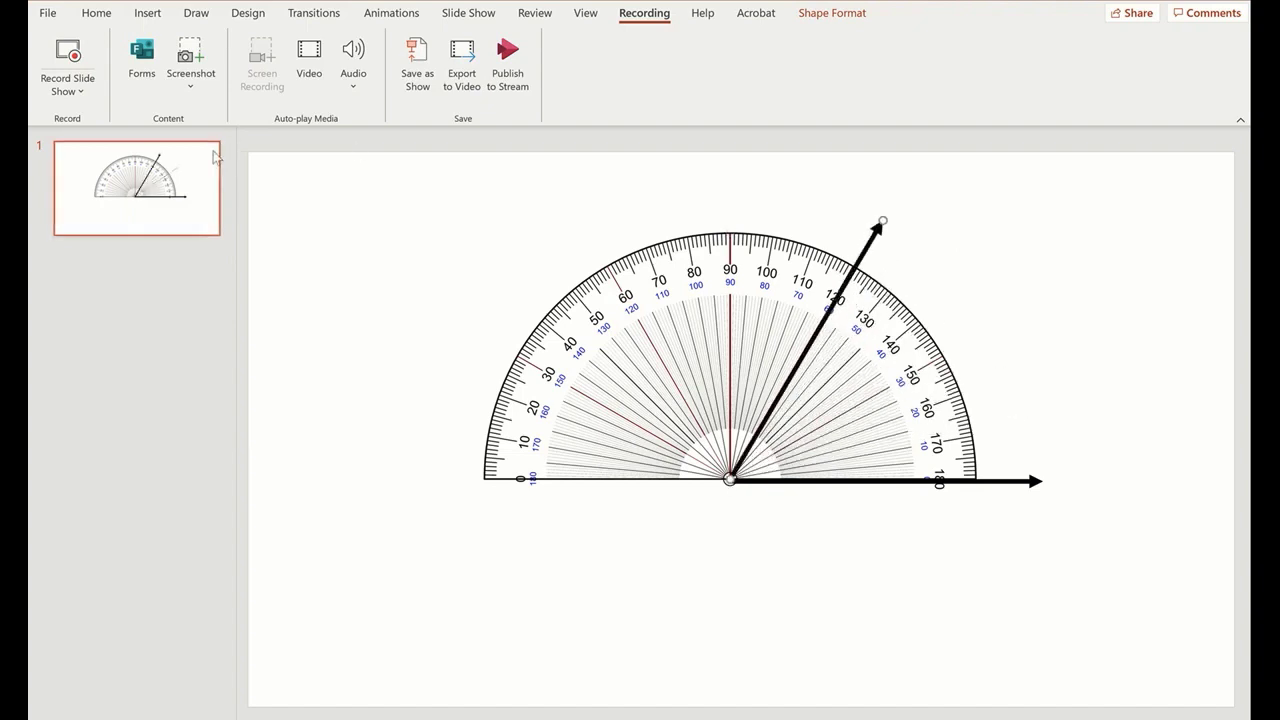
left_click(147, 13)
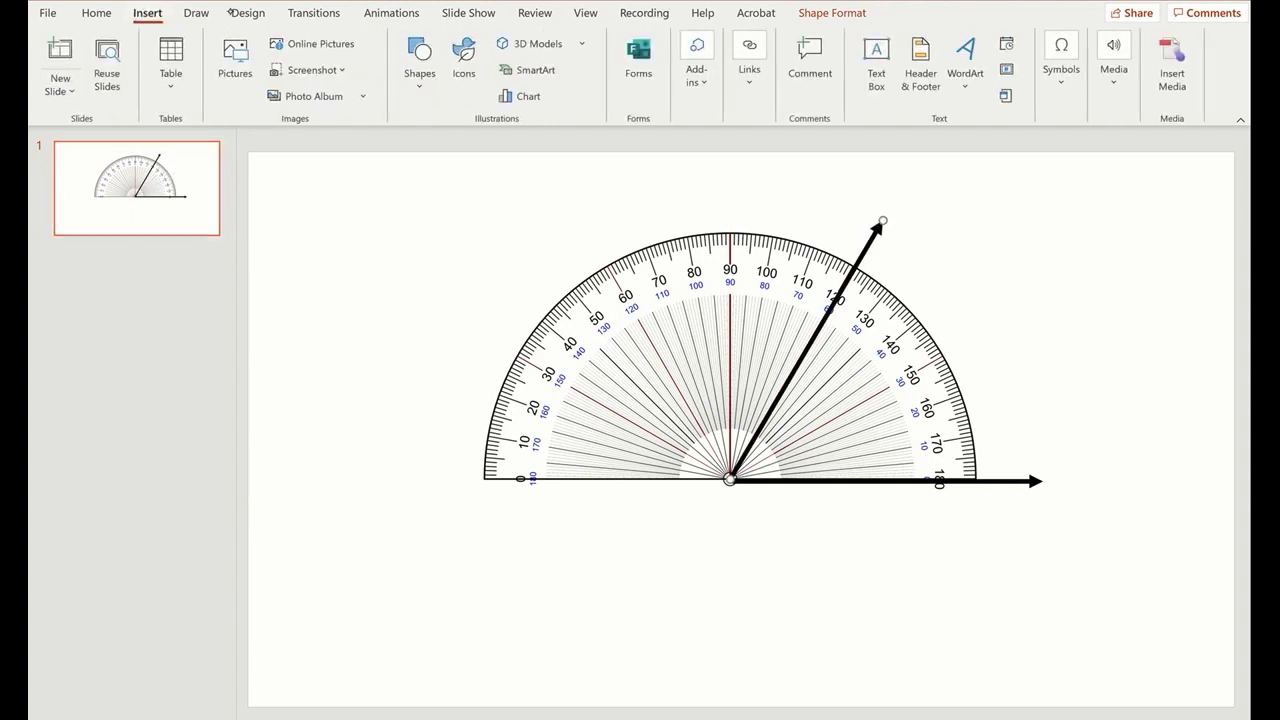
Step: Handwrite a red 60° beside the angle and swing the base arrow to point left
left_click(205, 13)
left_click(262, 60)
left_click(275, 83)
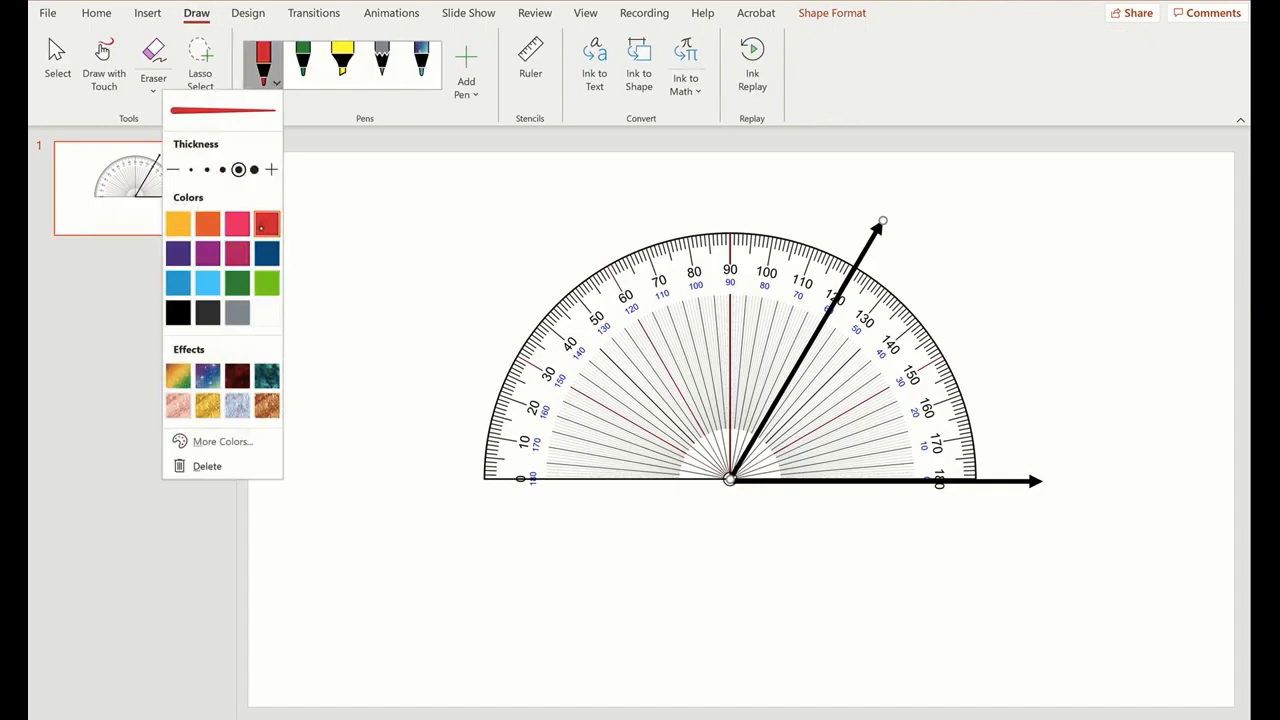
left_click(1000, 234)
left_click_drag(1000, 234, 982, 290)
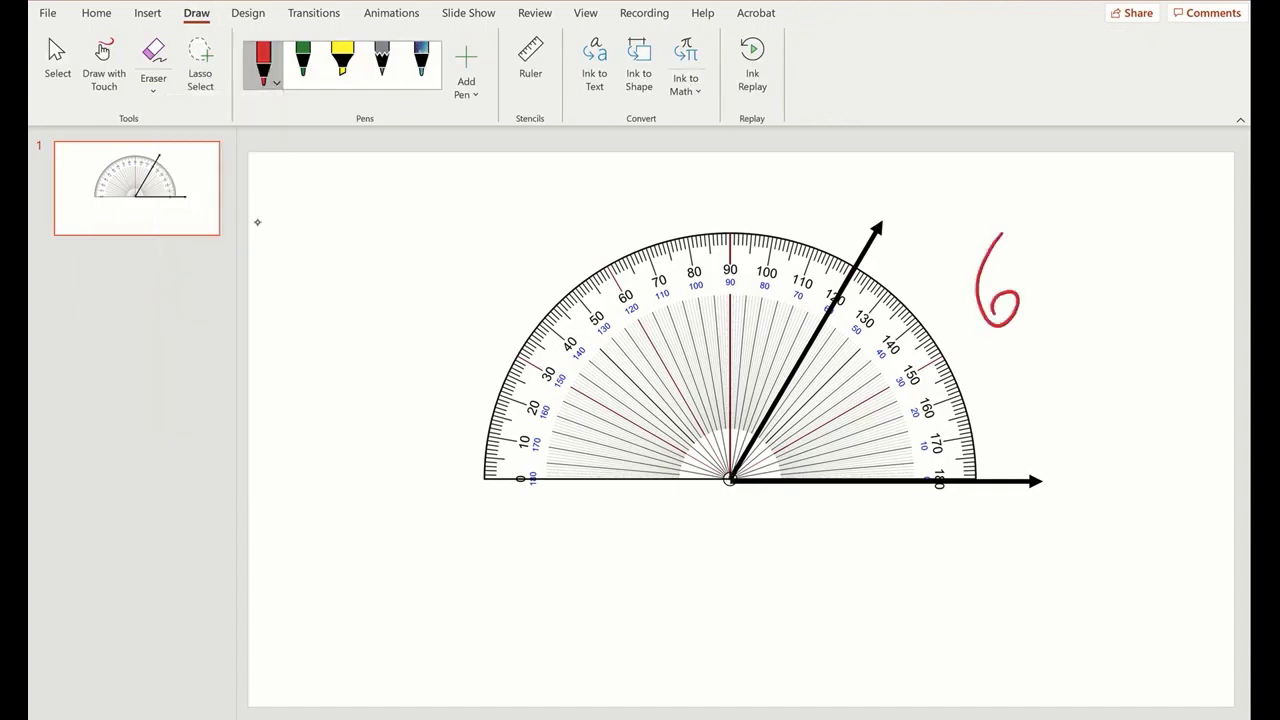
mouse_move(1040, 244)
left_mouse_down()
mouse_move(1033, 312)
mouse_move(1050, 248)
mouse_move(1077, 229)
left_mouse_up()
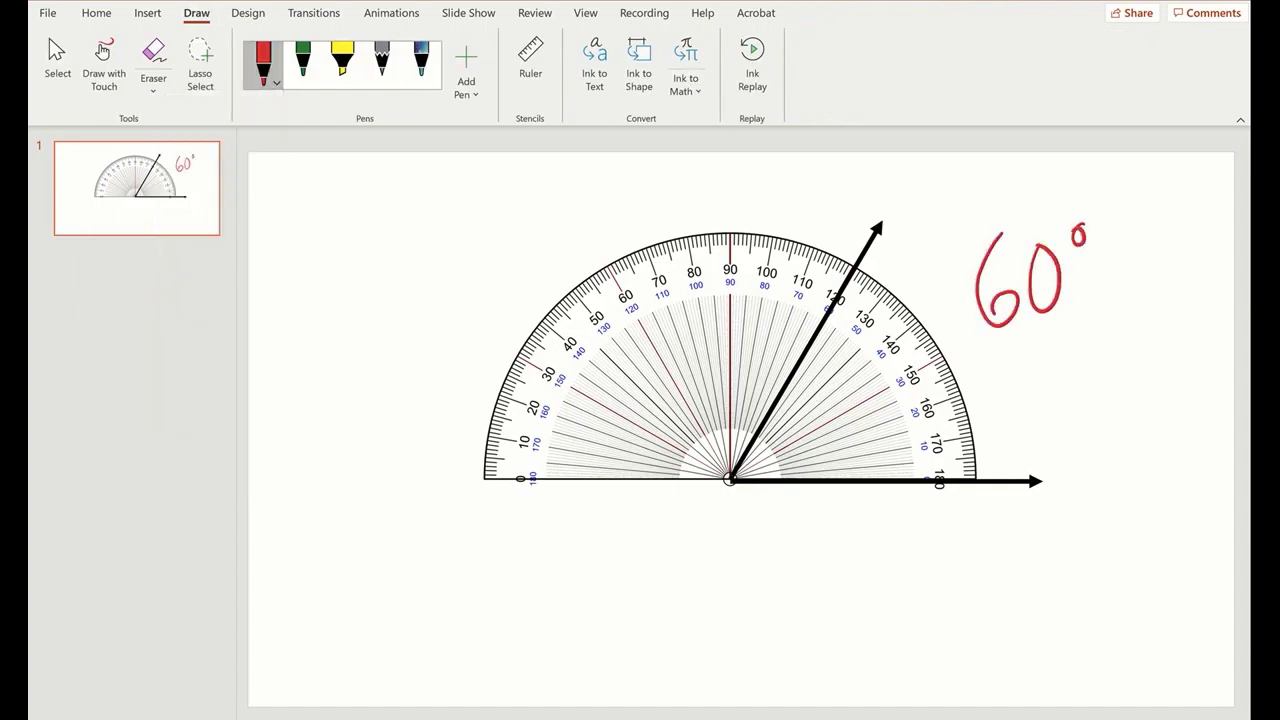
left_click(1040, 481)
left_click_drag(1043, 482, 365, 479)
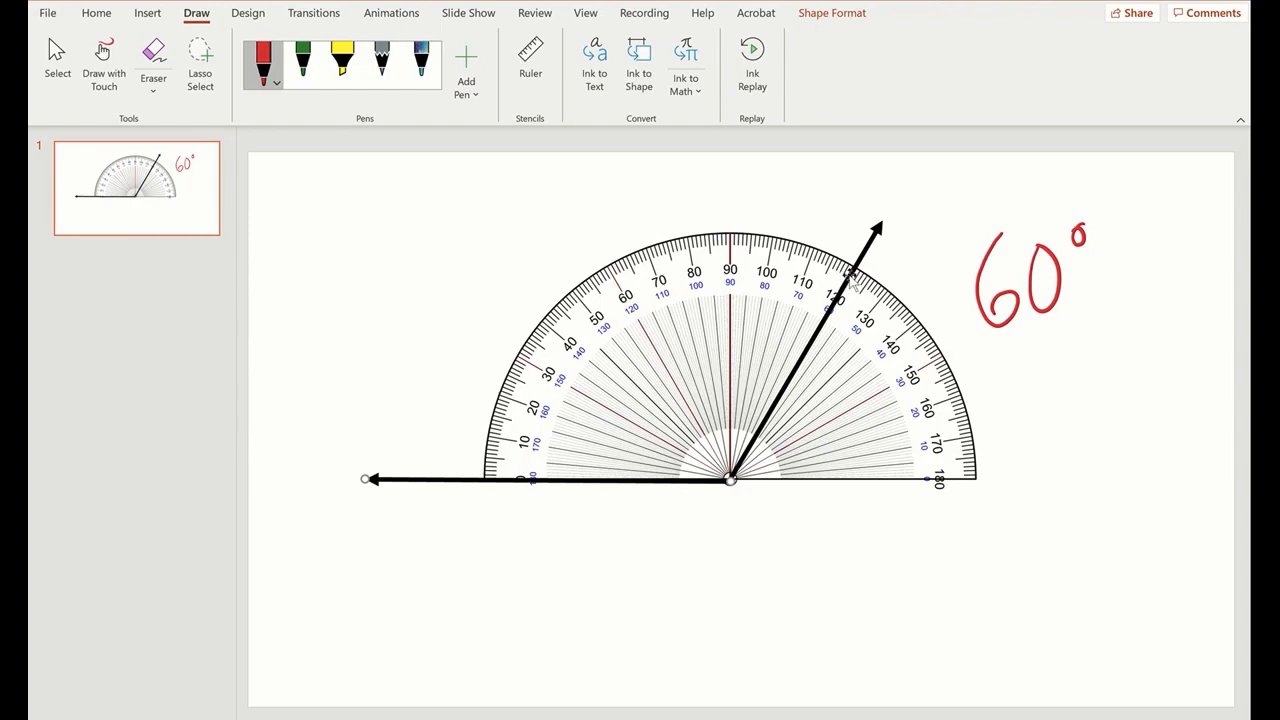
Step: Handwrite red 120° at the protractor's upper left and 120°+60°=180° beneath it
mouse_move(390, 236)
left_mouse_down()
mouse_move(408, 303)
mouse_move(448, 220)
mouse_move(467, 276)
left_mouse_up()
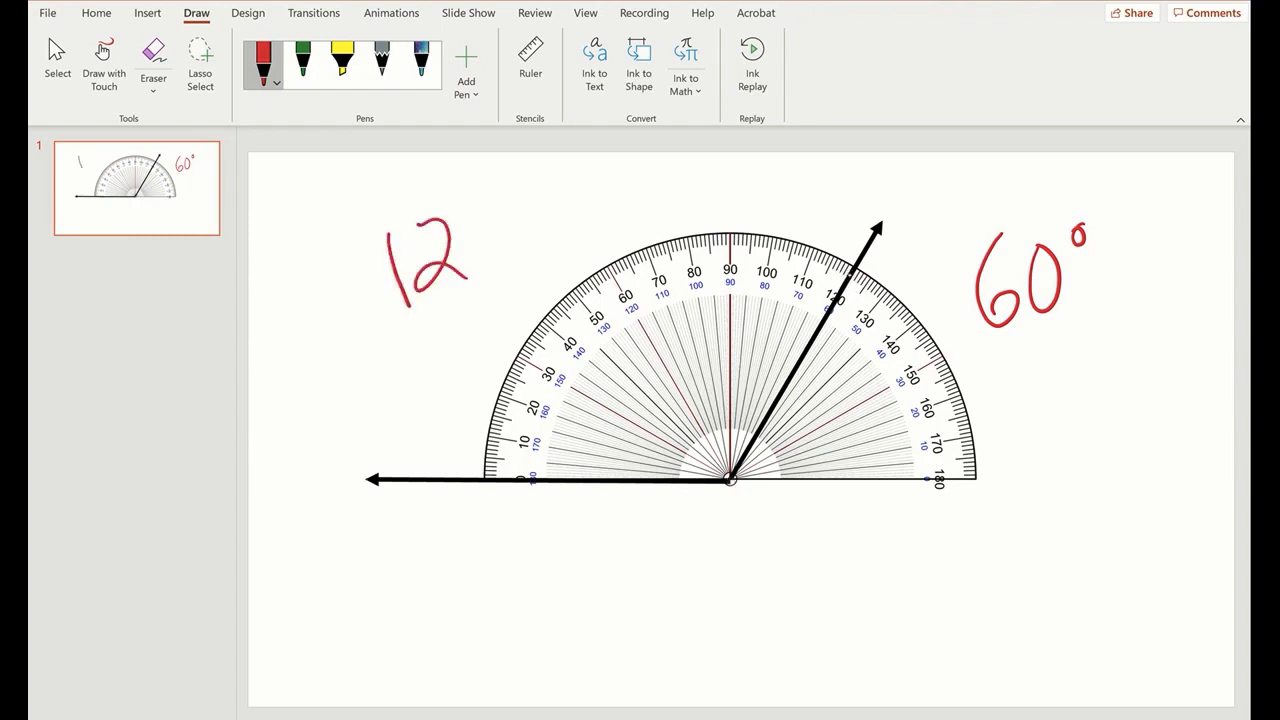
left_click_drag(492, 210, 516, 178)
mouse_move(483, 537)
left_mouse_down()
mouse_move(477, 616)
mouse_move(569, 604)
left_mouse_up()
mouse_move(603, 526)
left_mouse_down()
mouse_move(595, 610)
mouse_move(604, 526)
mouse_move(660, 530)
mouse_move(711, 605)
left_mouse_up()
left_click_drag(690, 574, 746, 572)
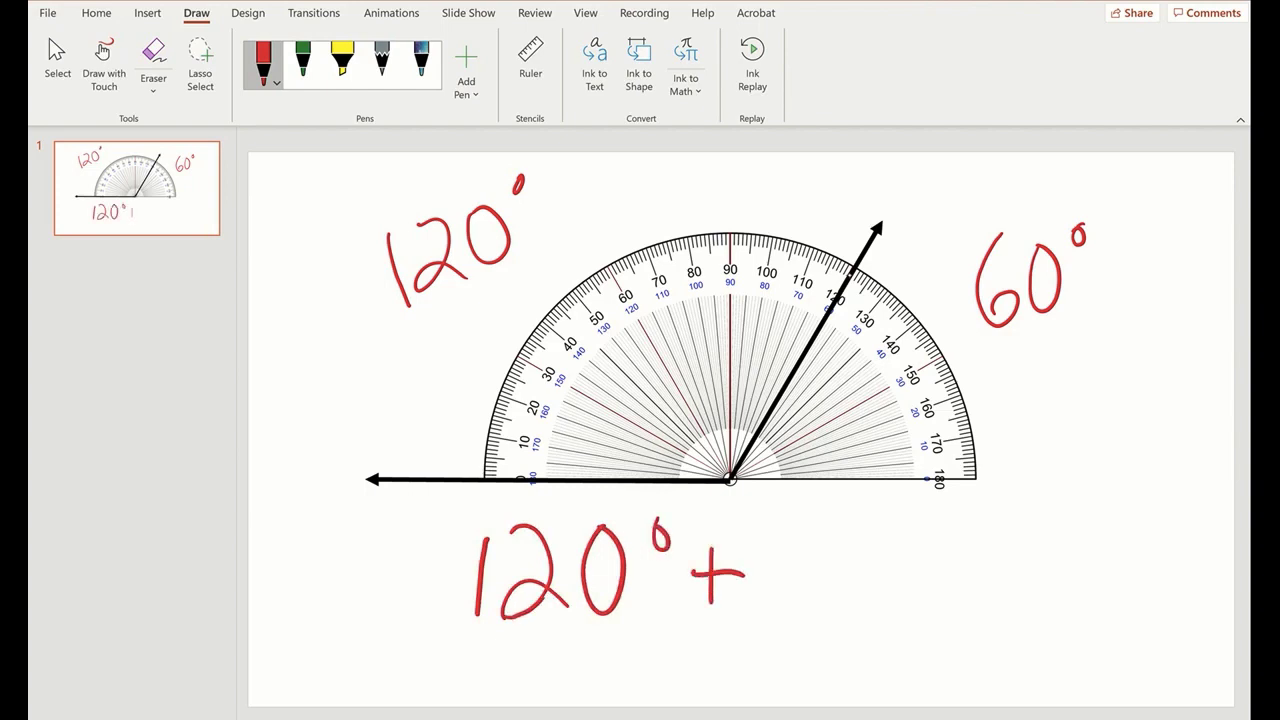
mouse_move(790, 530)
left_mouse_down()
mouse_move(792, 614)
mouse_move(786, 588)
left_mouse_up()
mouse_move(872, 534)
left_mouse_down()
mouse_move(912, 521)
mouse_move(975, 557)
mouse_move(977, 572)
left_mouse_up()
left_click_drag(1024, 521, 1027, 606)
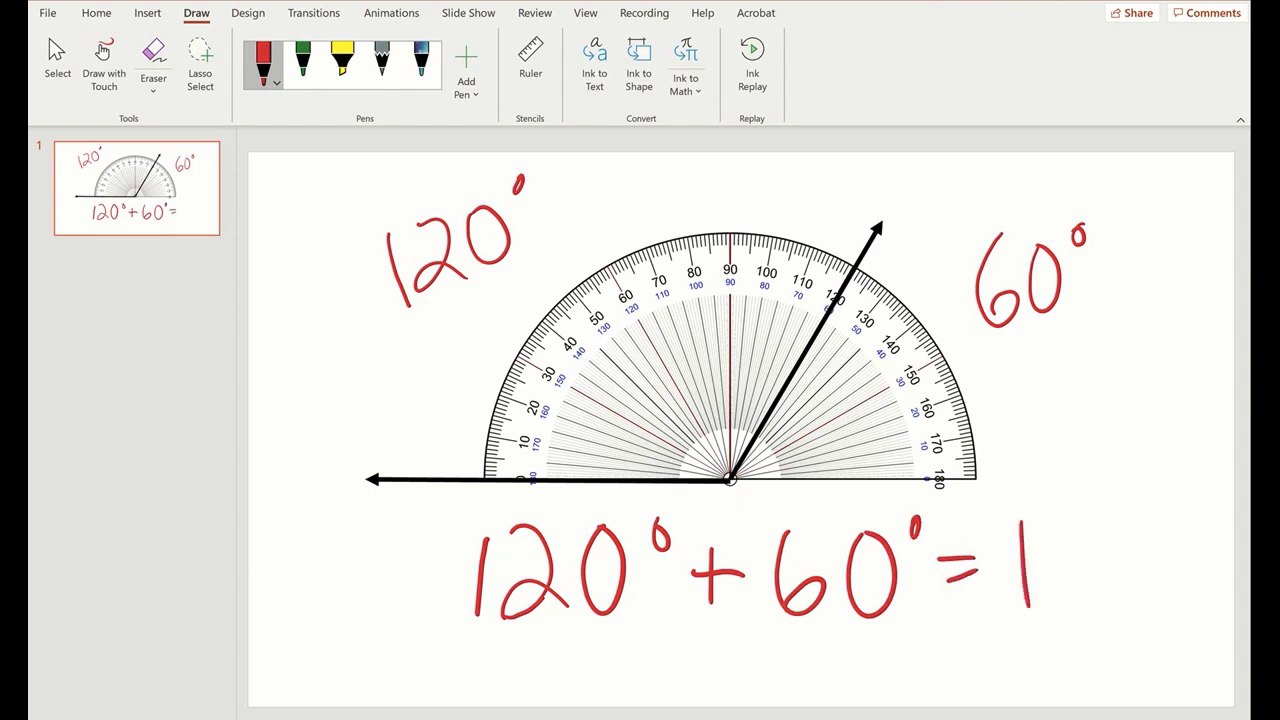
mouse_move(1084, 522)
left_mouse_down()
mouse_move(1066, 540)
mouse_move(1078, 516)
left_mouse_up()
mouse_move(1128, 522)
left_mouse_down()
mouse_move(1120, 612)
mouse_move(1124, 524)
mouse_move(1158, 515)
left_mouse_up()
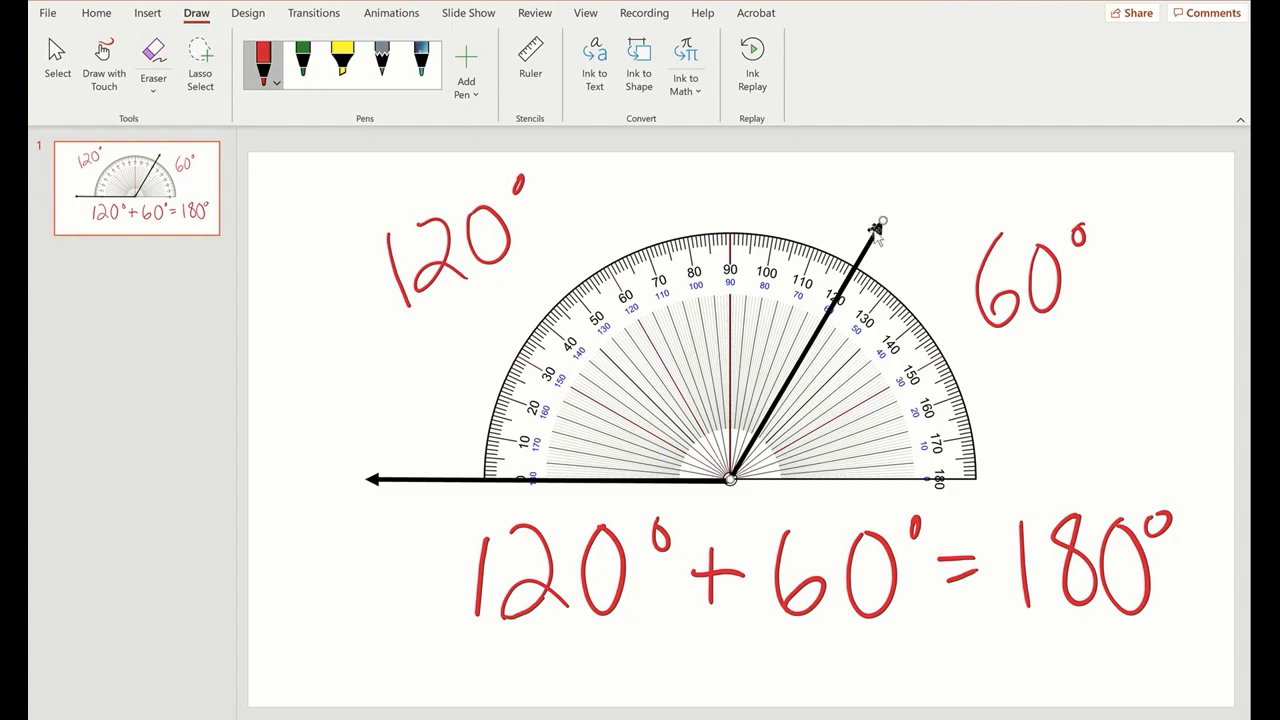
Step: Lay the upper arrow flat pointing right to form a straight line, then run Ink Replay
left_click(878, 228)
mouse_move(882, 218)
left_mouse_down()
mouse_move(1002, 283)
mouse_move(1071, 378)
mouse_move(1084, 480)
left_mouse_up()
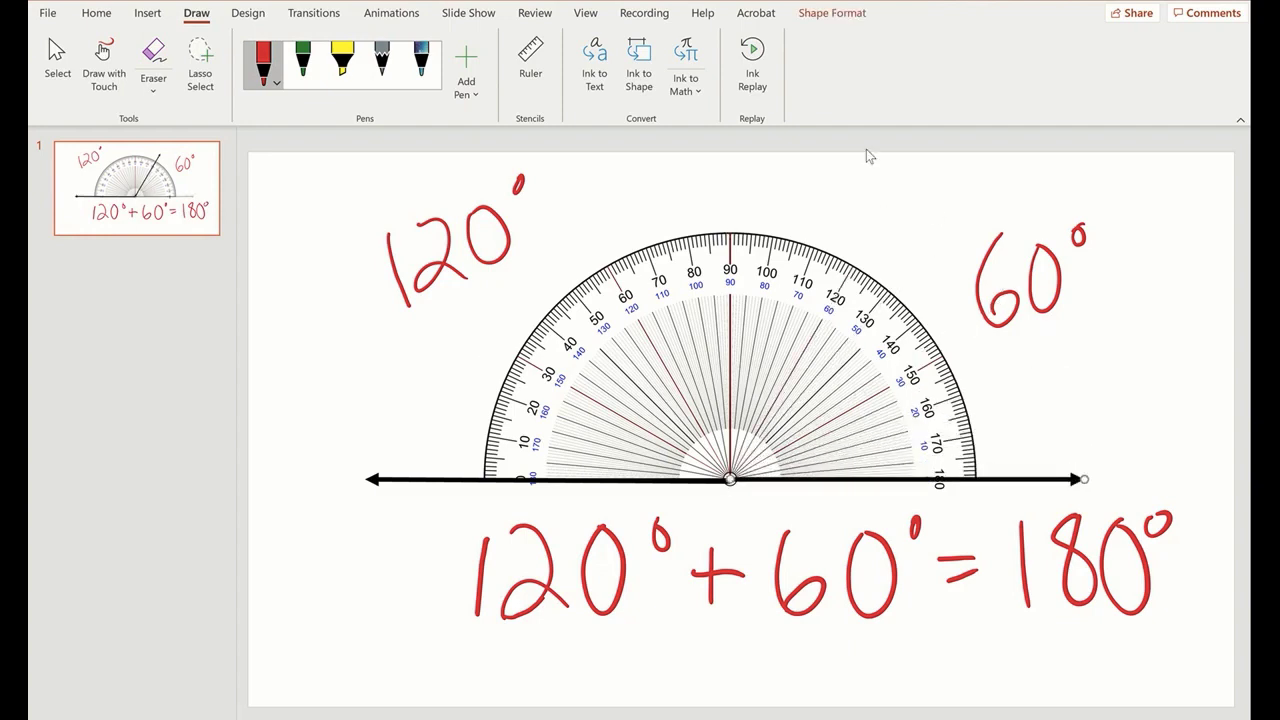
left_click(764, 78)
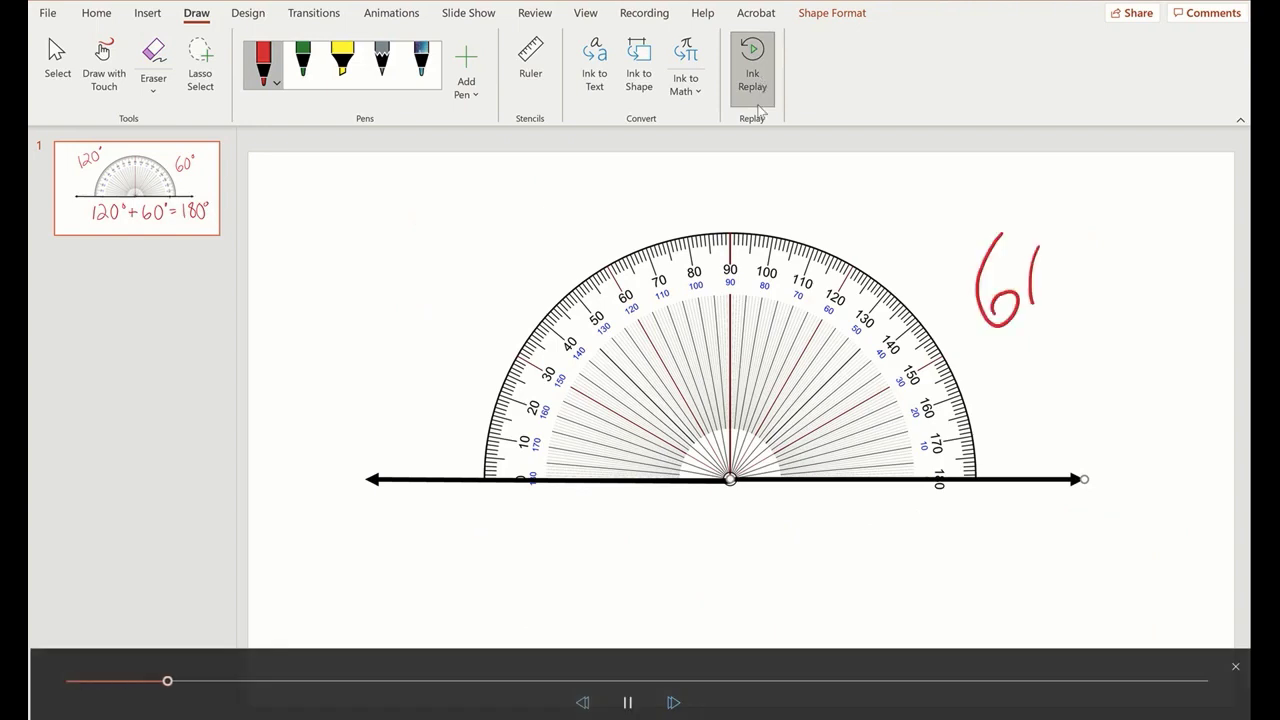